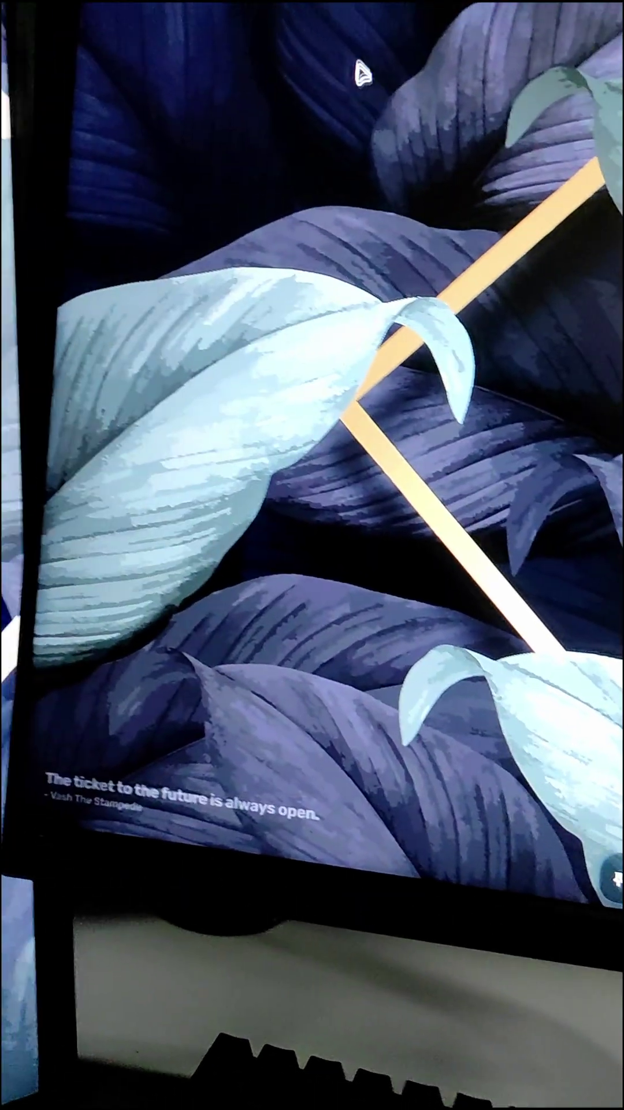
pyautogui.press('super')
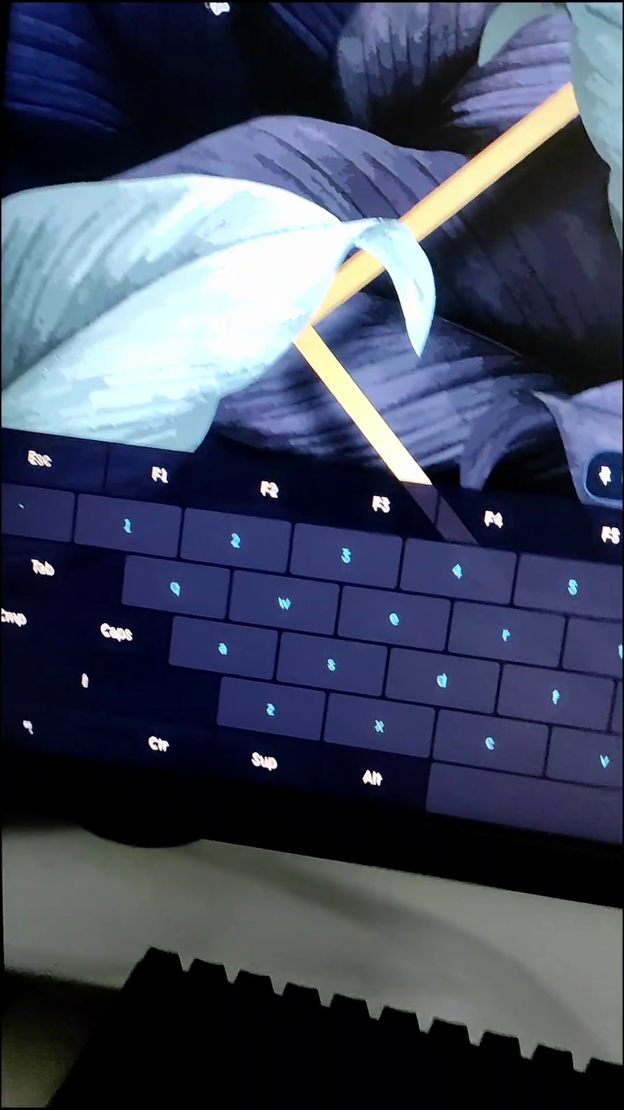